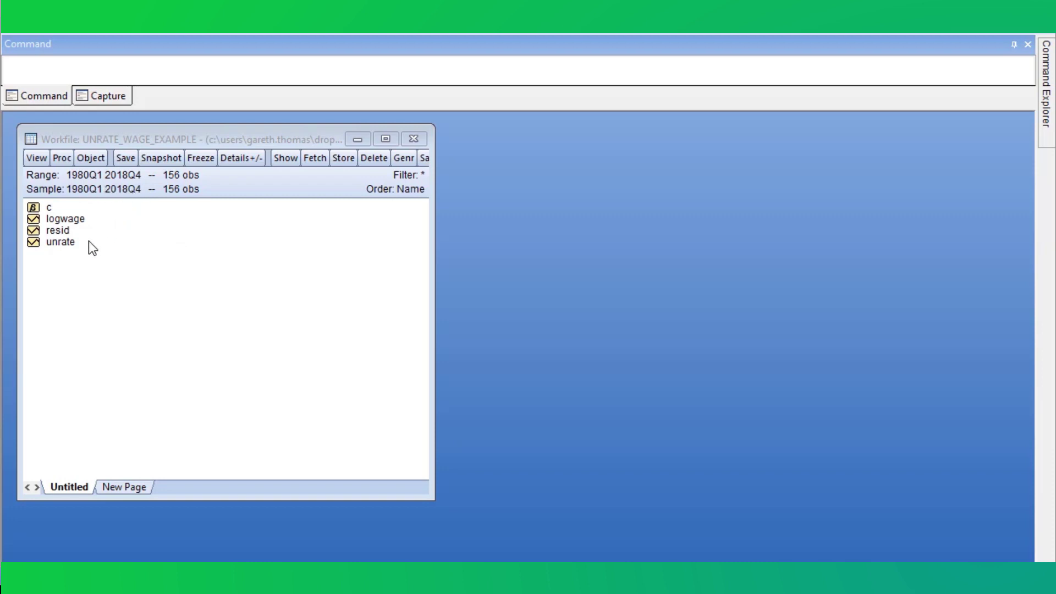
Step: Select the logwage series in the workfile and start a new equation estimation from the Quick menu
left_click(74, 242)
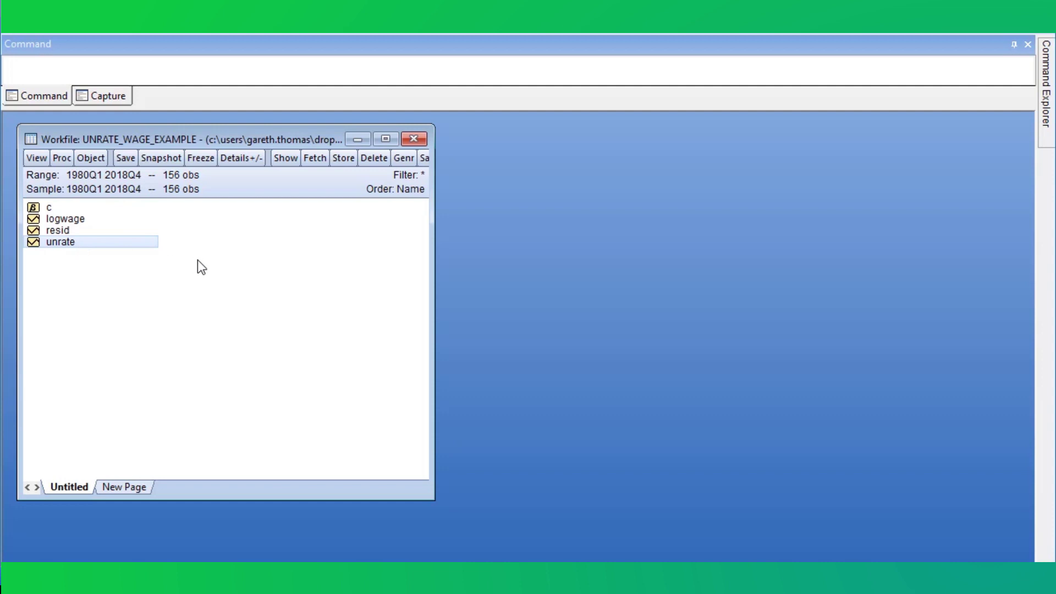
left_click(88, 220)
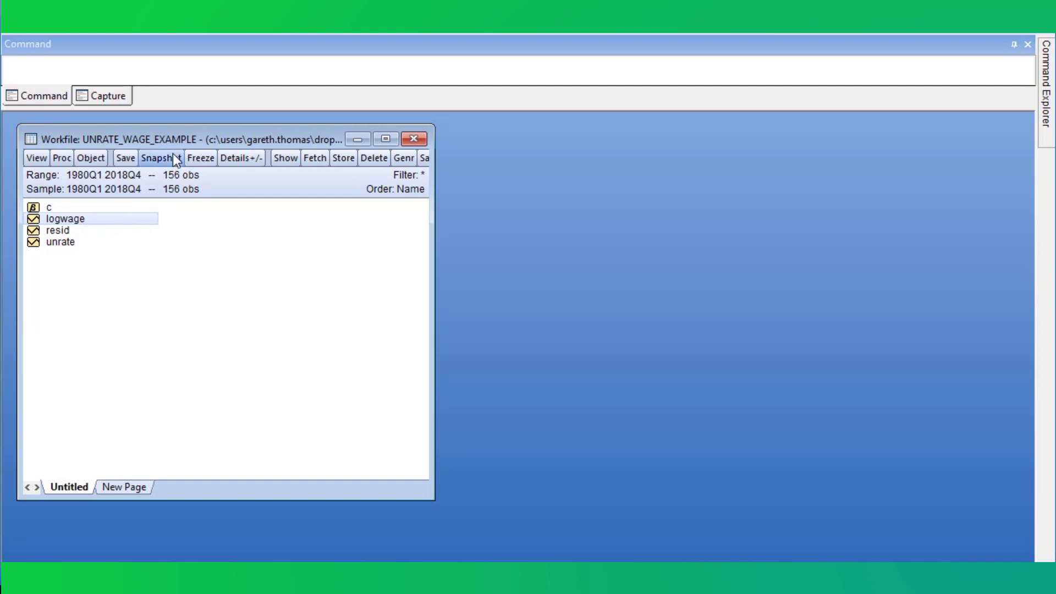
left_click(182, 37)
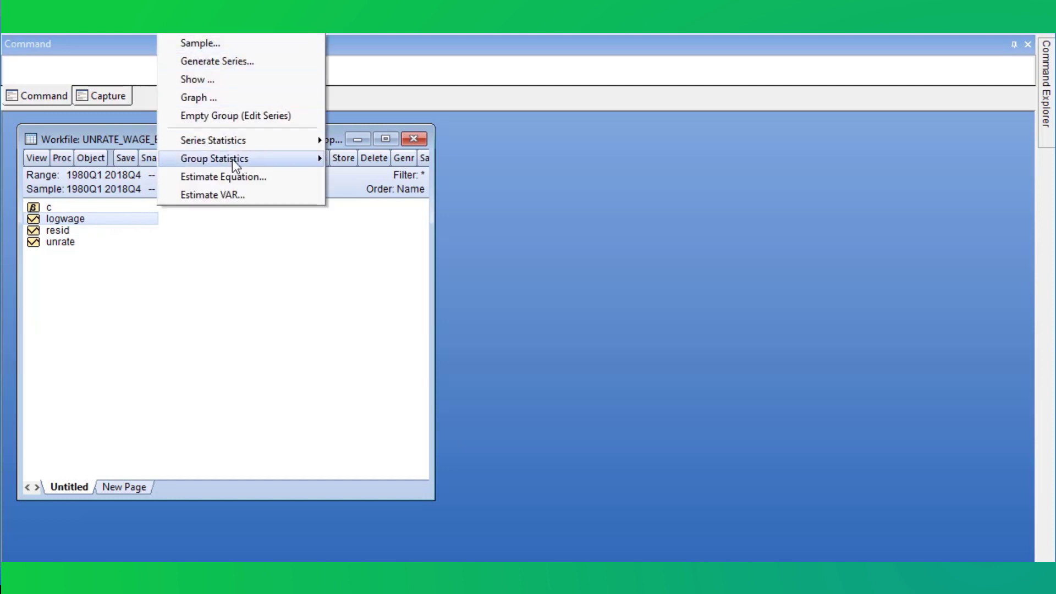
left_click(237, 183)
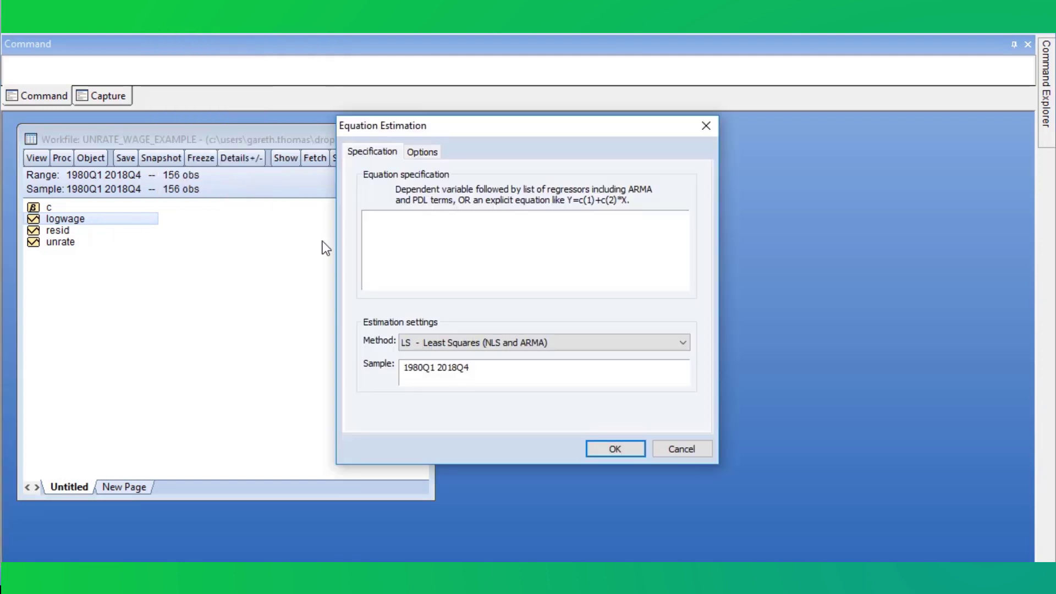
Step: Switch the estimation method to FUNCOEF – Functional Coefficients
left_click(450, 344)
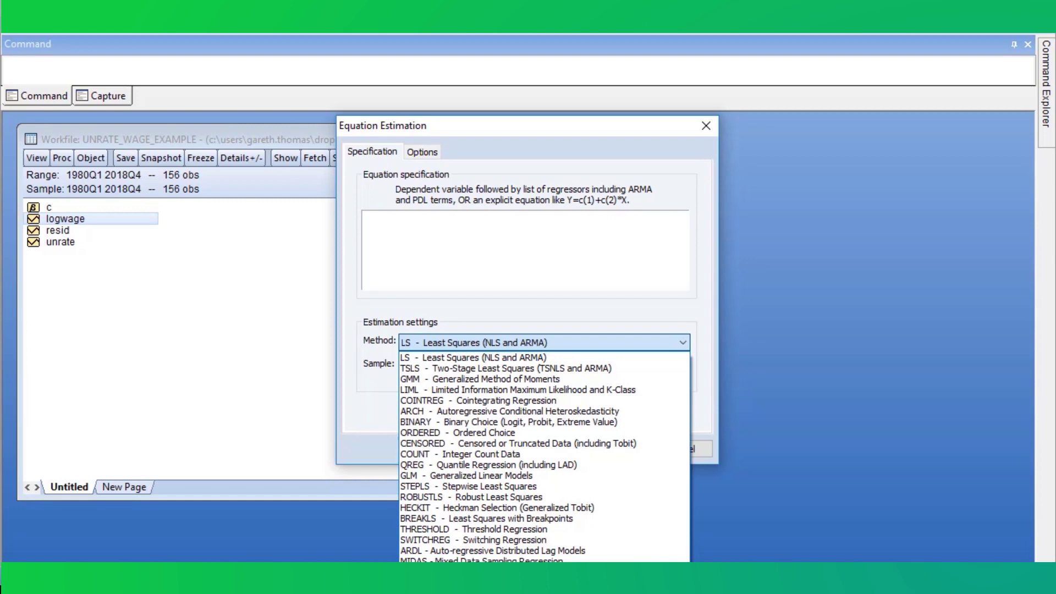
key("f")
key("Return")
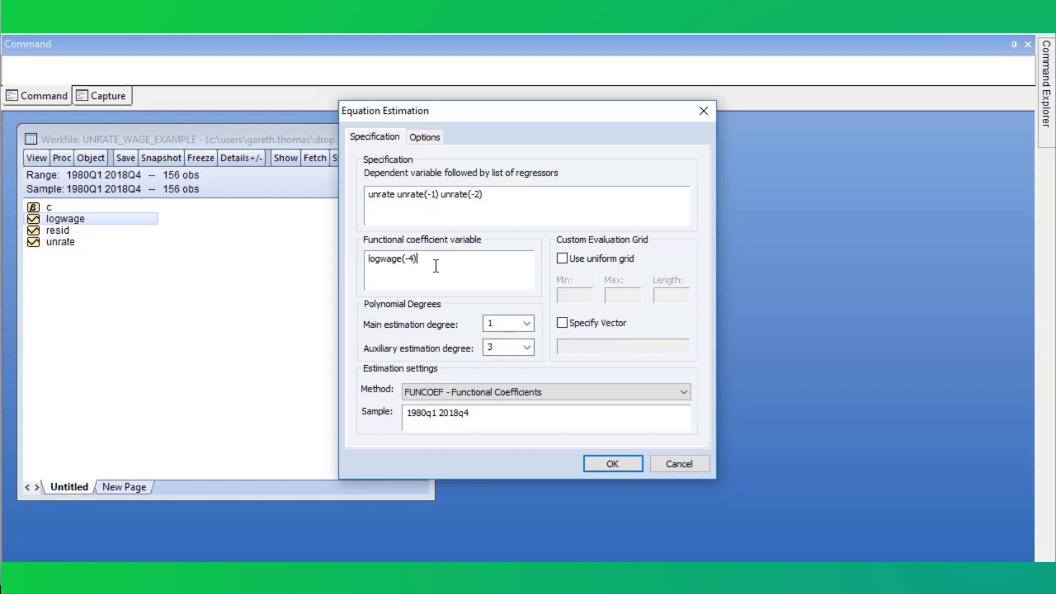
left_click(531, 323)
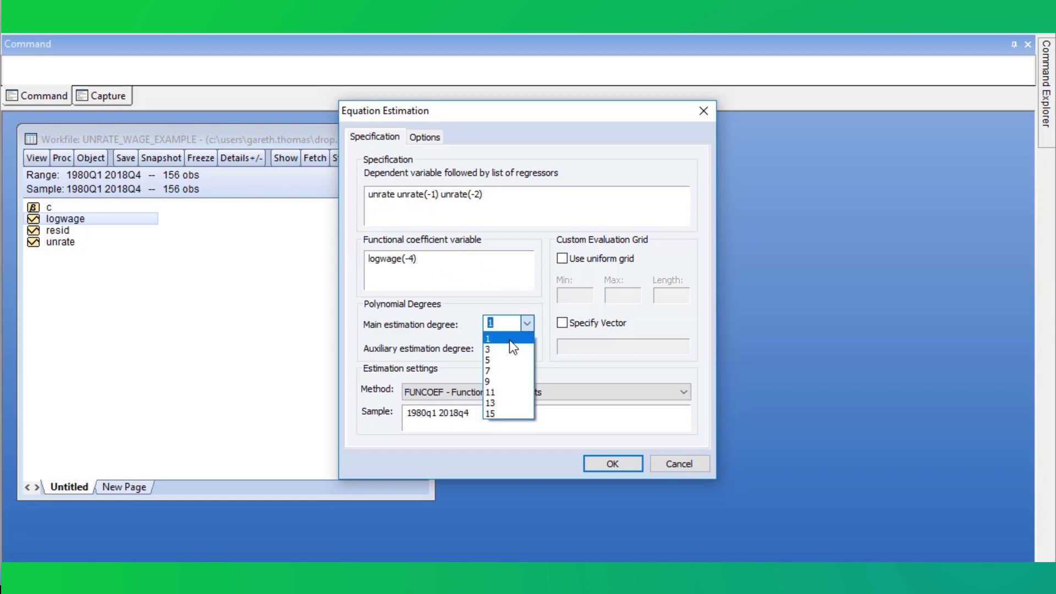
left_click(513, 347)
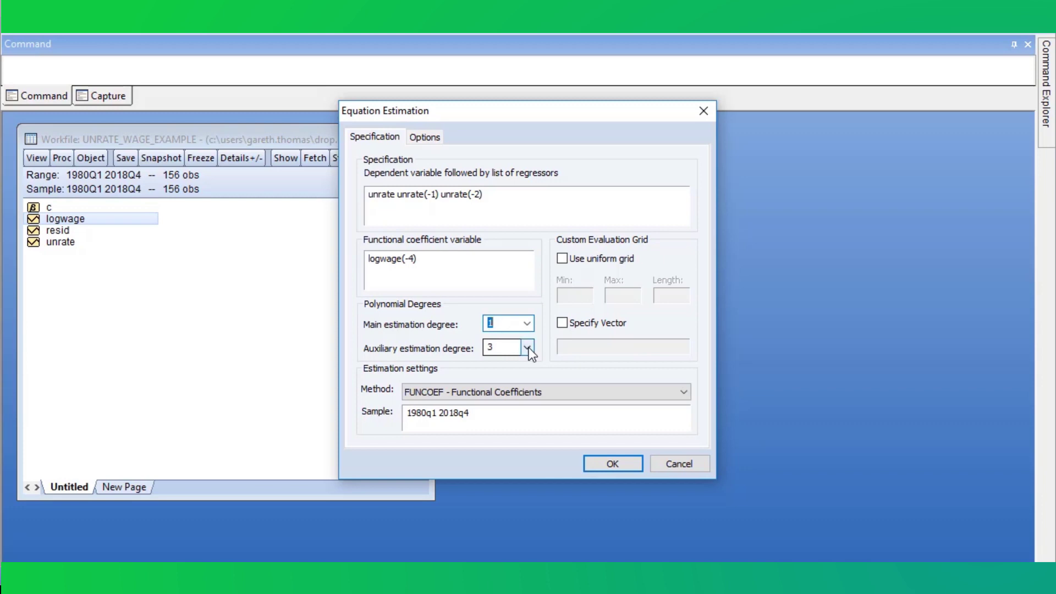
left_click(527, 348)
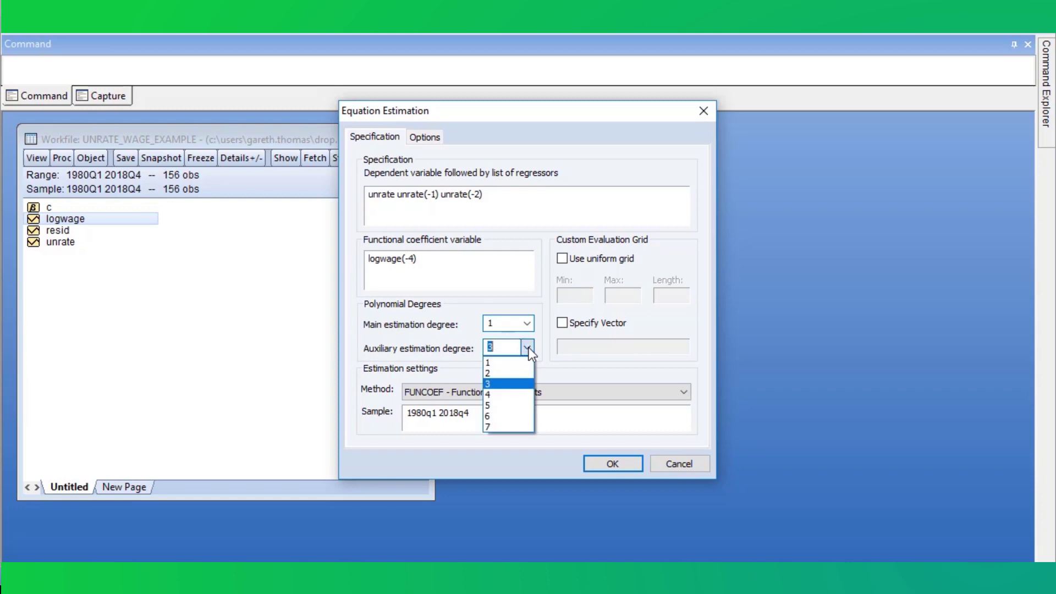
left_click(502, 384)
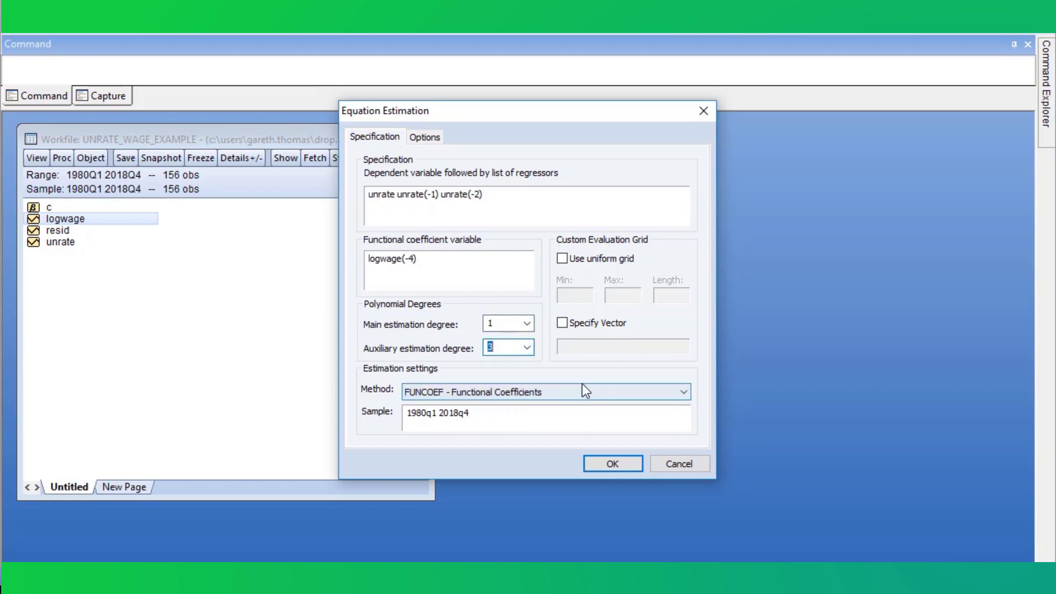
left_click(429, 139)
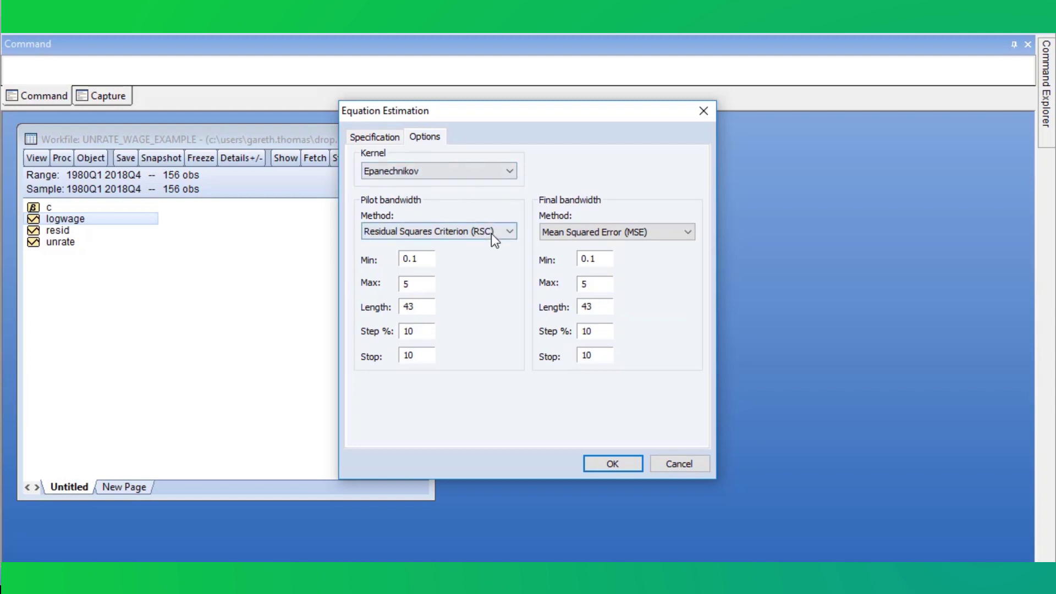
Step: Keep Residual Squares Criterion and set the pilot bandwidth grid: min 0.05, max 2, length 50, stop 50
left_click(506, 232)
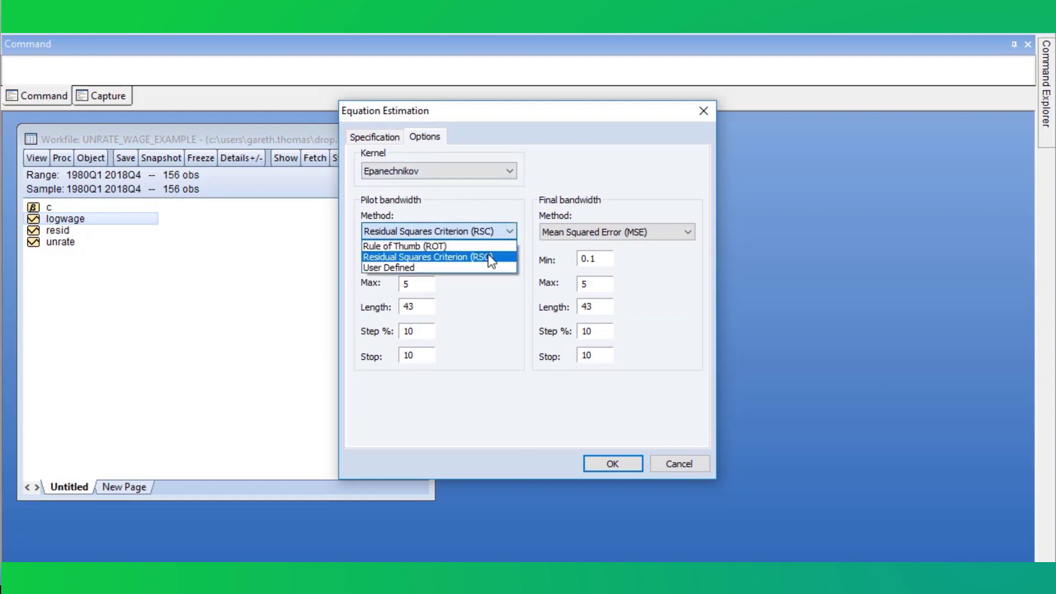
key("Escape")
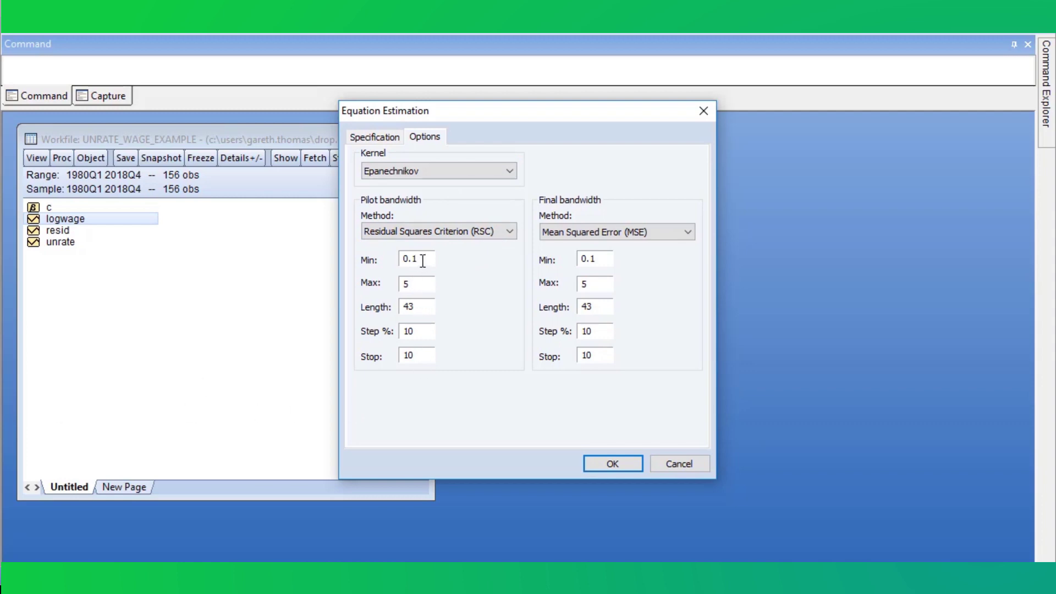
key("BackSpace")
type("05")
key("Tab")
type("2")
key("Tab")
type("50")
key("Tab")
Step: Set the final bandwidth grid to min 0.05, max 2, length 50, stop 50 and run the estimation
key("Tab")
type("50")
key("Tab")
key("Tab")
type("0.05")
key("Tab")
type("2")
key("Tab")
type("50")
key("Tab")
type("10")
key("Tab")
type("50")
left_click(614, 465)
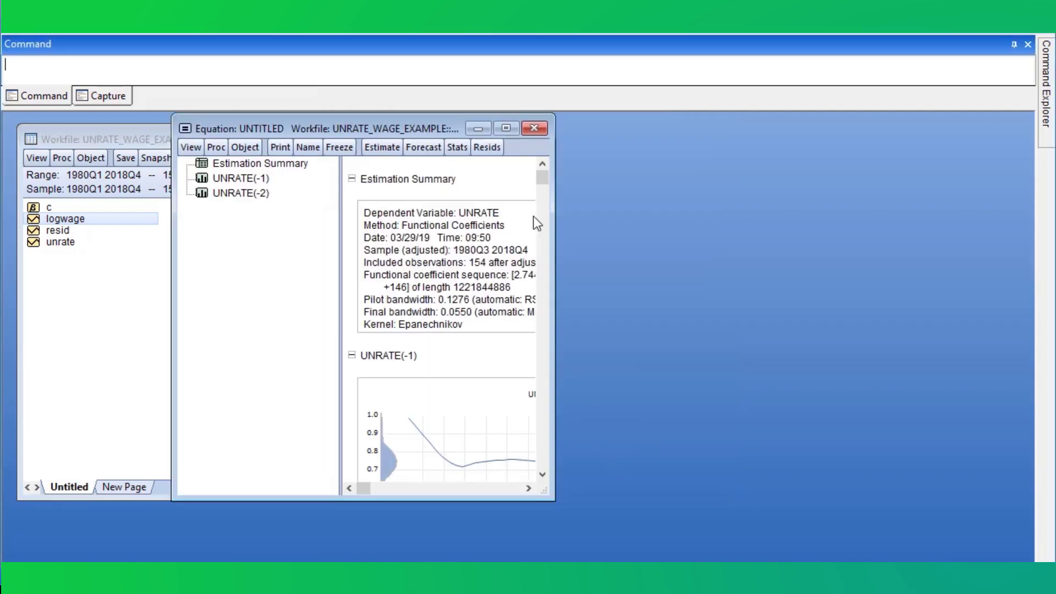
Step: Maximize the equation output and scroll through the UNRATE(-1) and UNRATE(-2) coefficient plots
left_click(506, 128)
scroll(575, 284, "down", 3)
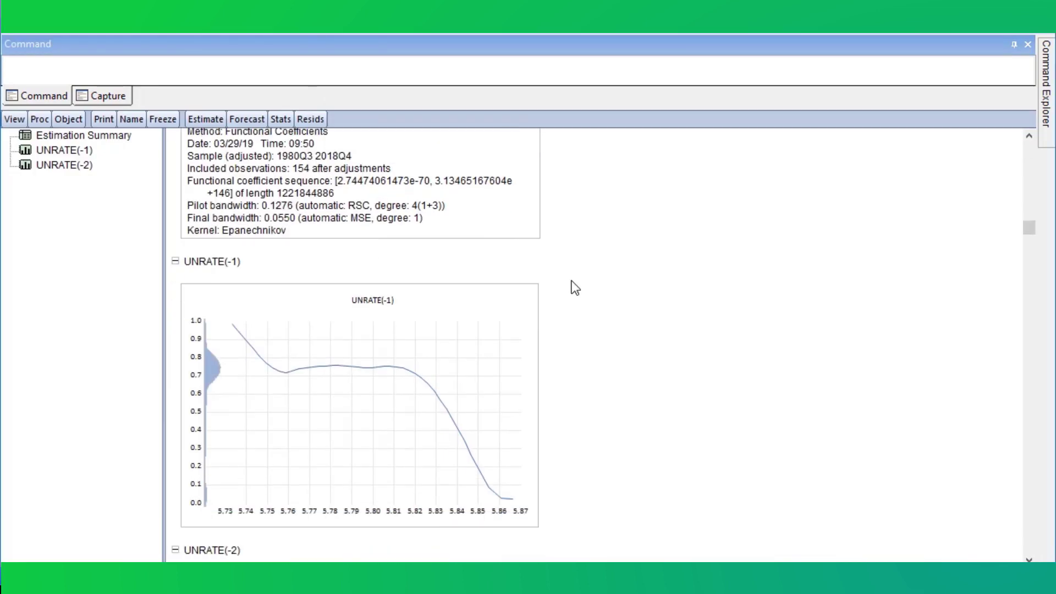
scroll(572, 281, "down", 1)
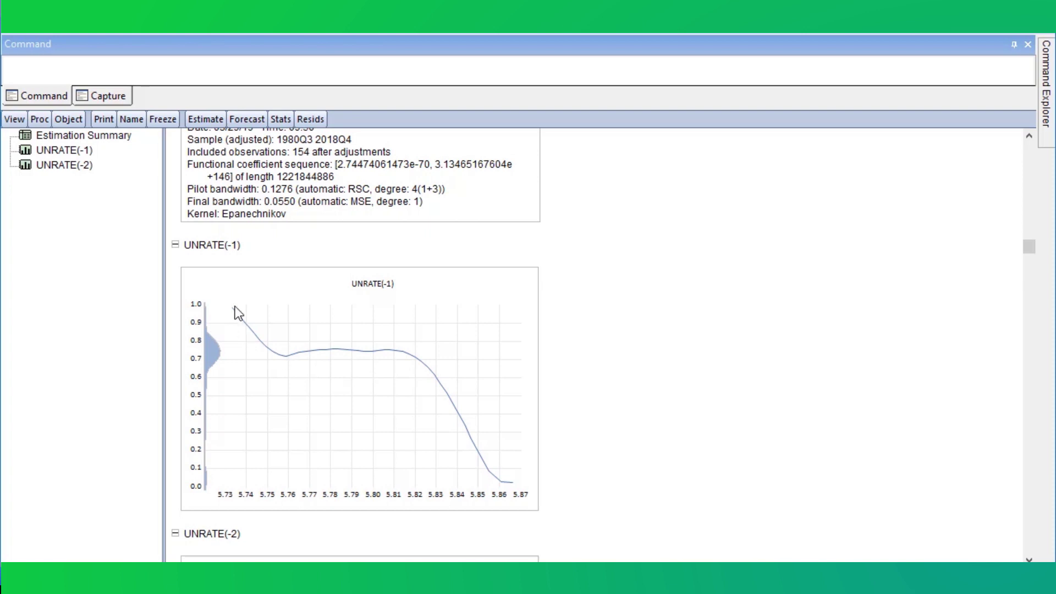
scroll(641, 314, "down", 1)
scroll(641, 314, "down", 5)
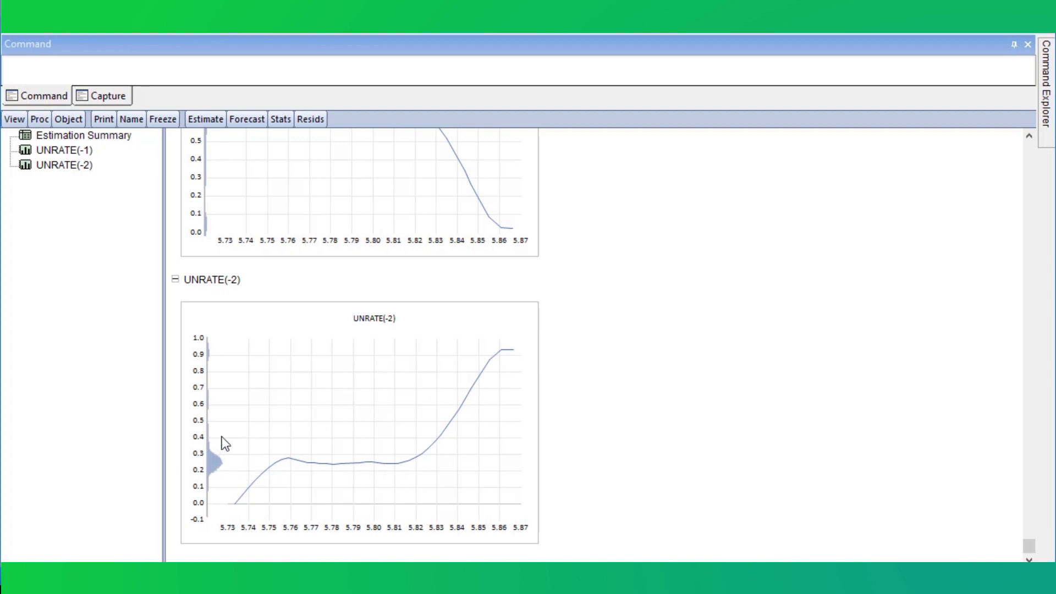
scroll(213, 457, "up", 4)
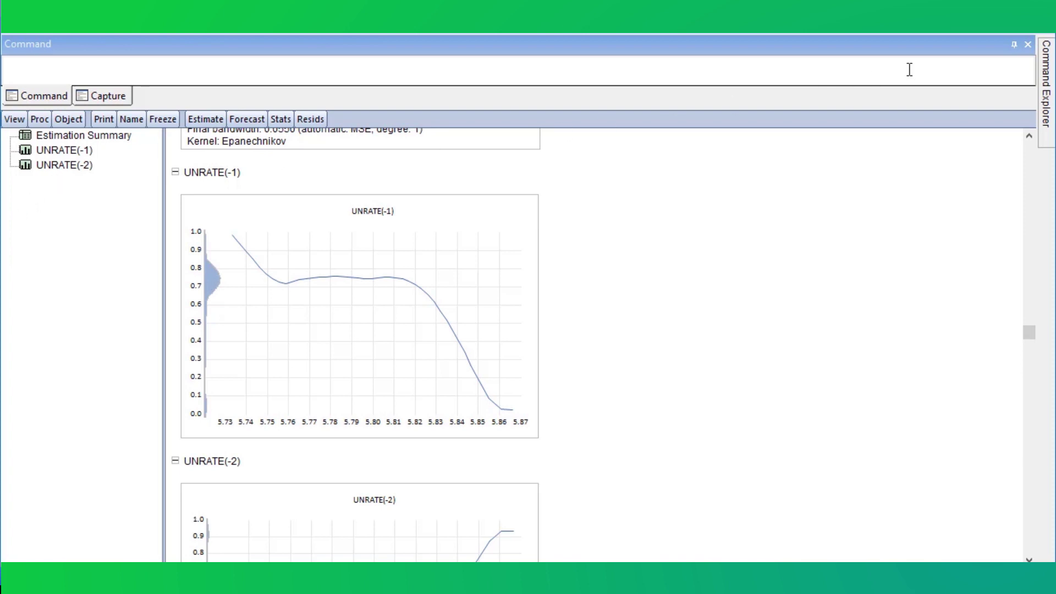
left_click(1037, 34)
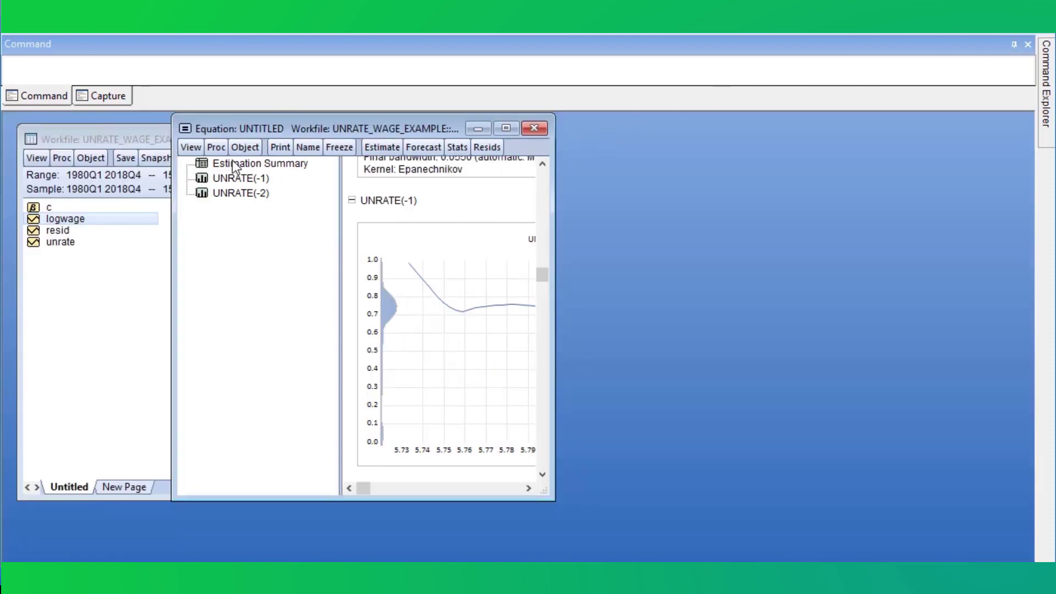
left_click(196, 148)
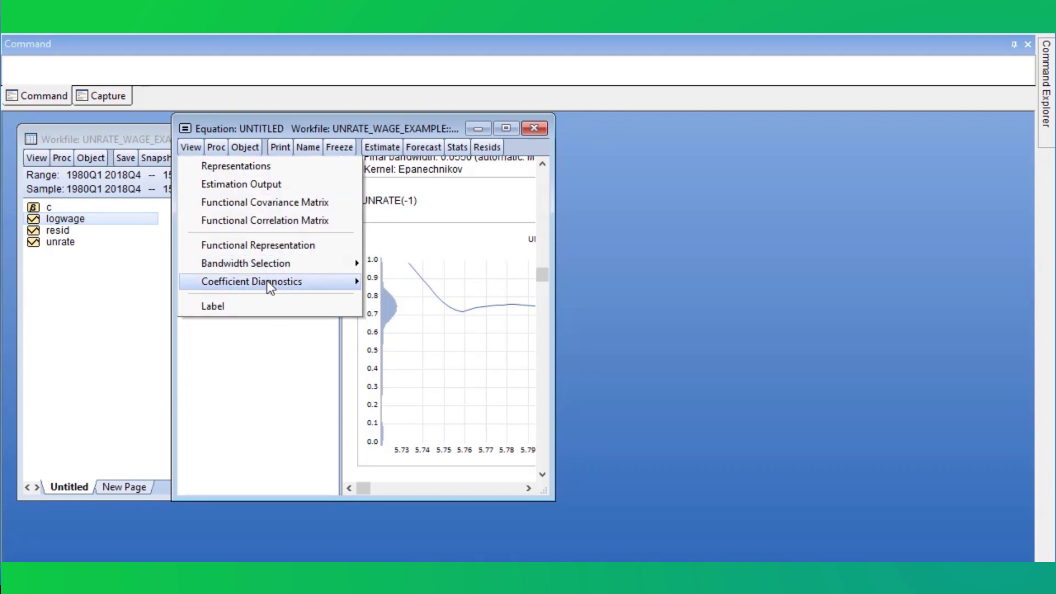
mouse_move(266, 282)
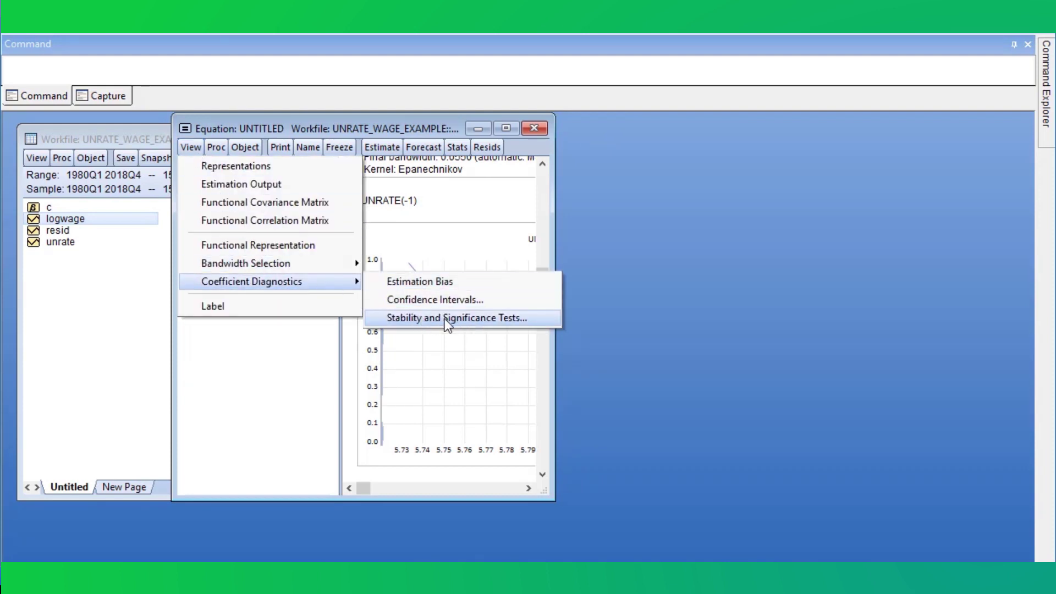
left_click(444, 318)
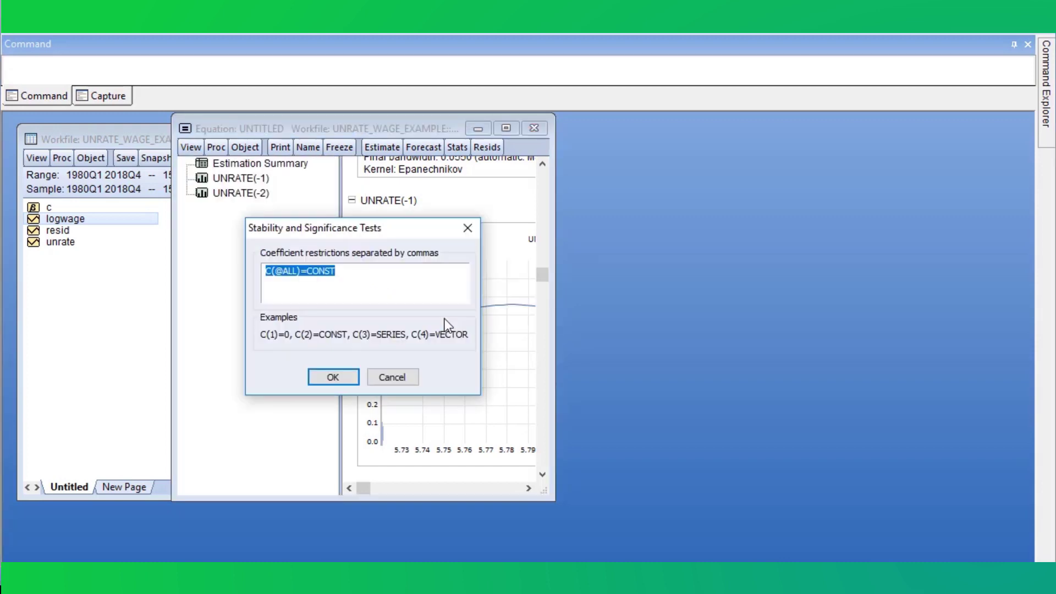
left_click(343, 272)
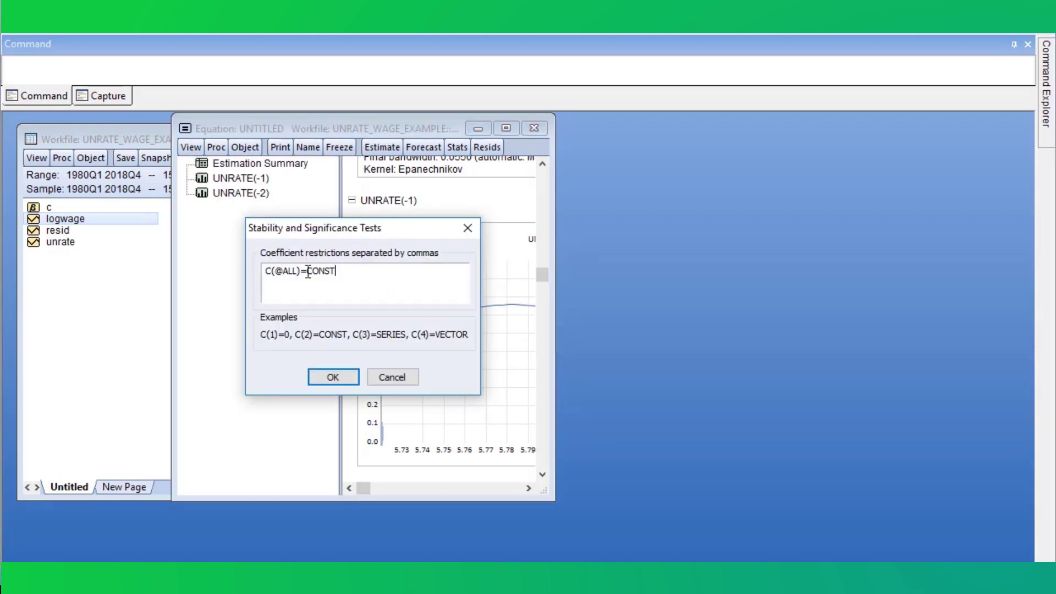
left_click(337, 377)
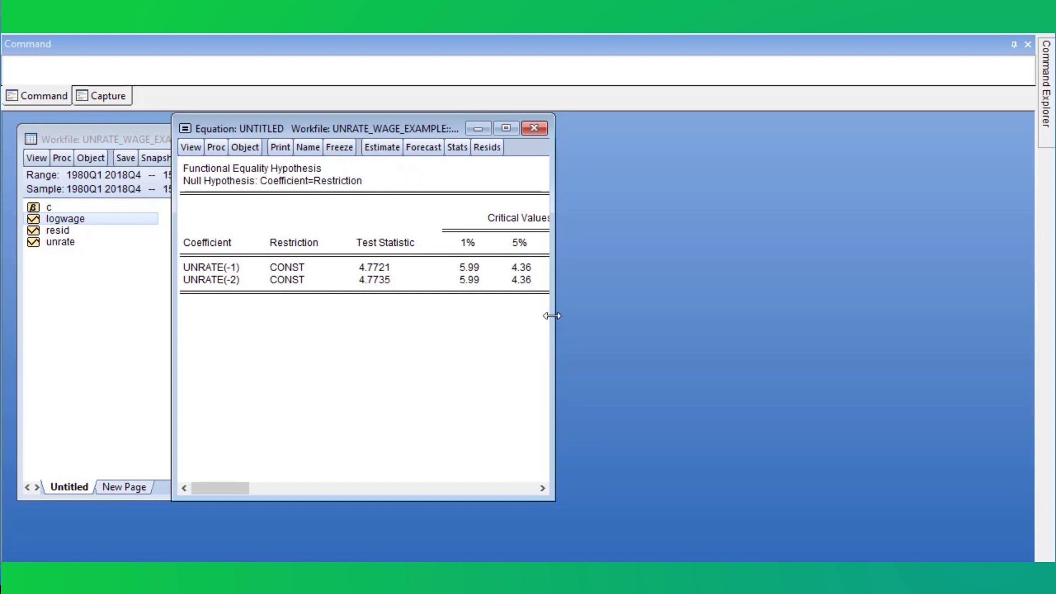
Step: Widen the equation window to reveal the 10% column and highlight the test statistics and 5% critical values
left_click_drag(552, 316, 692, 307)
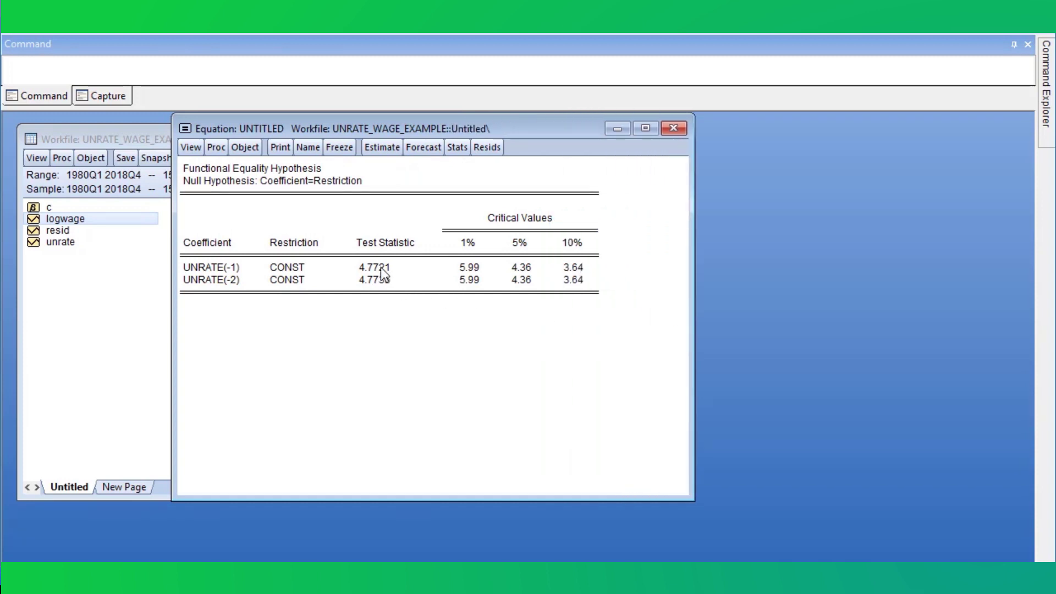
left_click_drag(381, 267, 377, 280)
left_click_drag(521, 267, 576, 284)
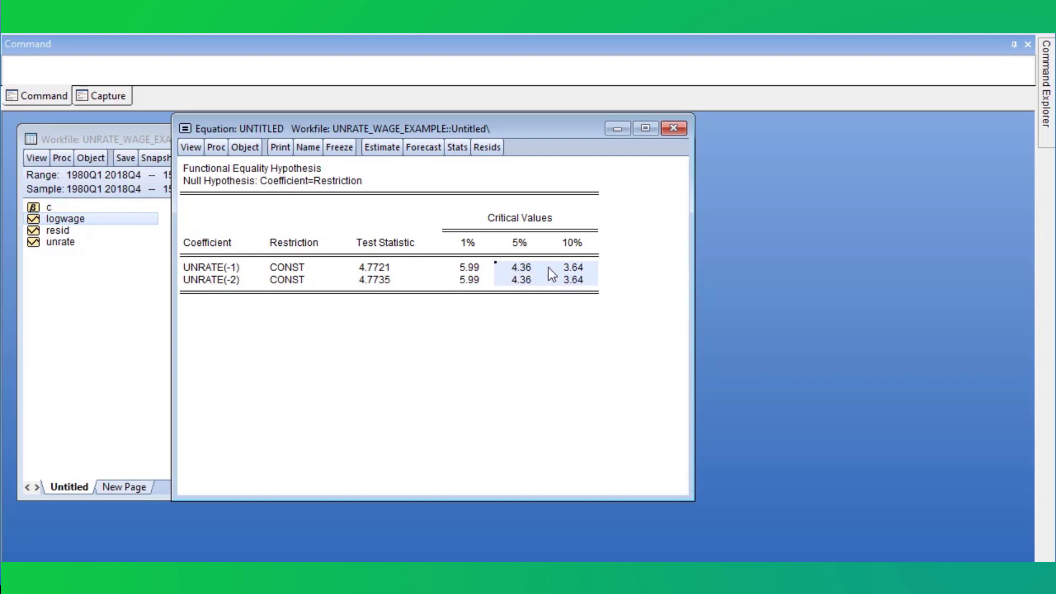